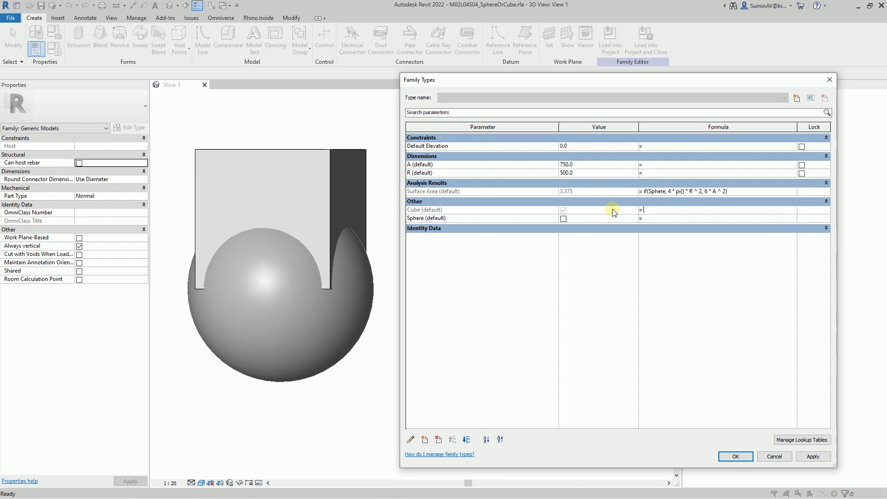
- Try Sphere switched on together with Cube, and then leave both parameters unchecked
left_click(564, 218)
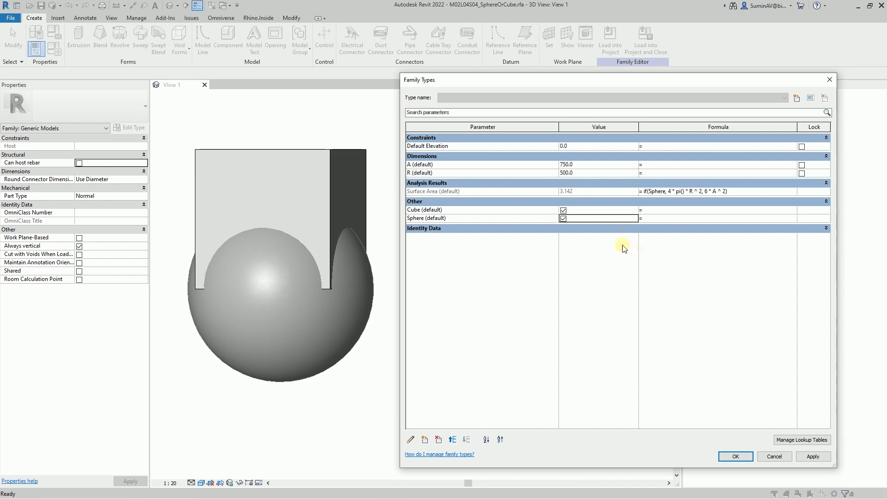
left_click(563, 218)
left_click(563, 211)
- Copy the whole Surface Area formula and paste it into an empty Notepad document
left_click(681, 192)
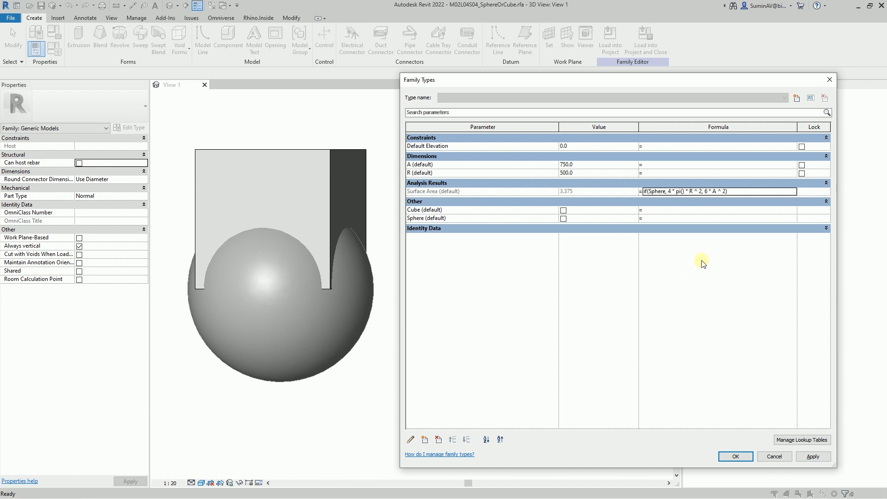
left_click(739, 191)
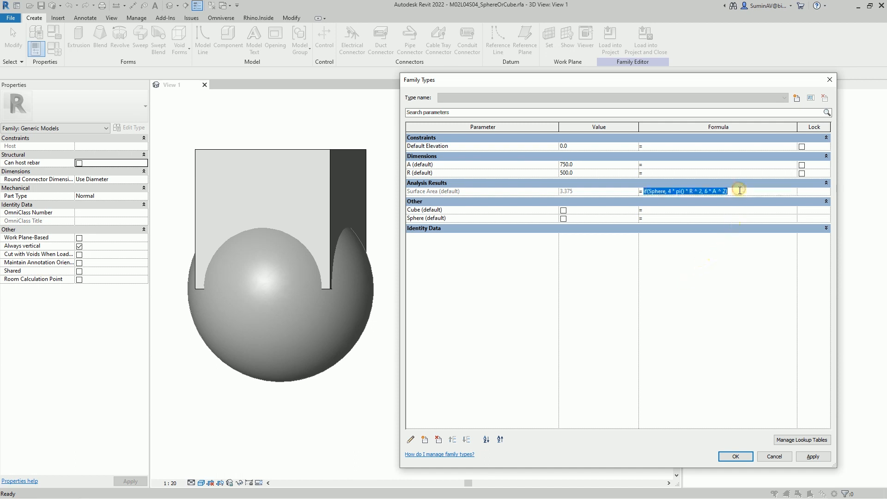
key("ctrl+c")
key("alt+Tab")
key("ctrl+v")
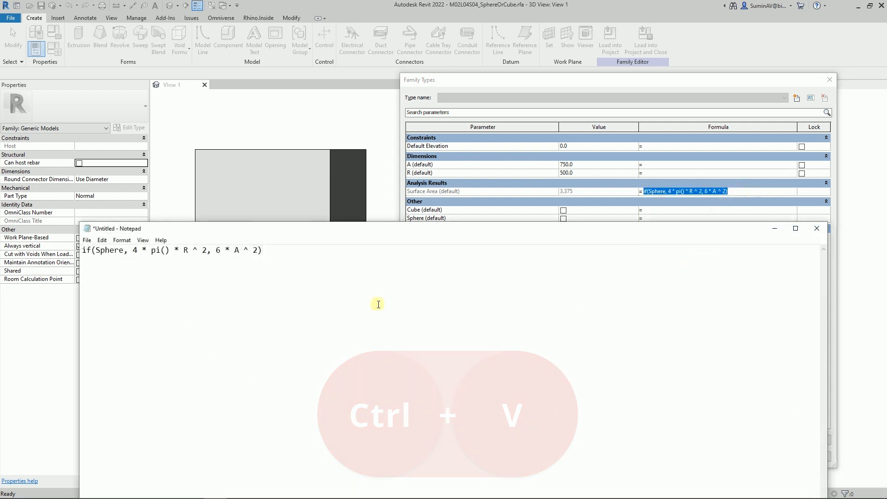
- Set the Notepad text size to 20 in the Consolas Regular font
left_click(122, 240)
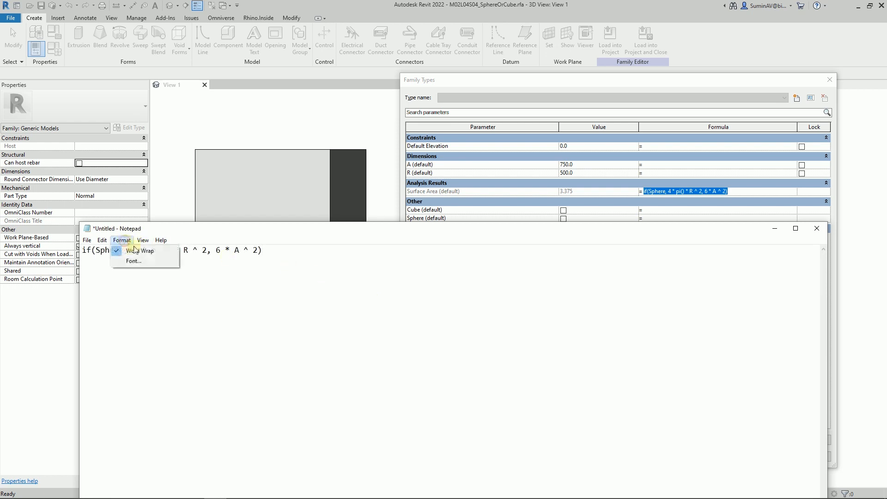
left_click(133, 261)
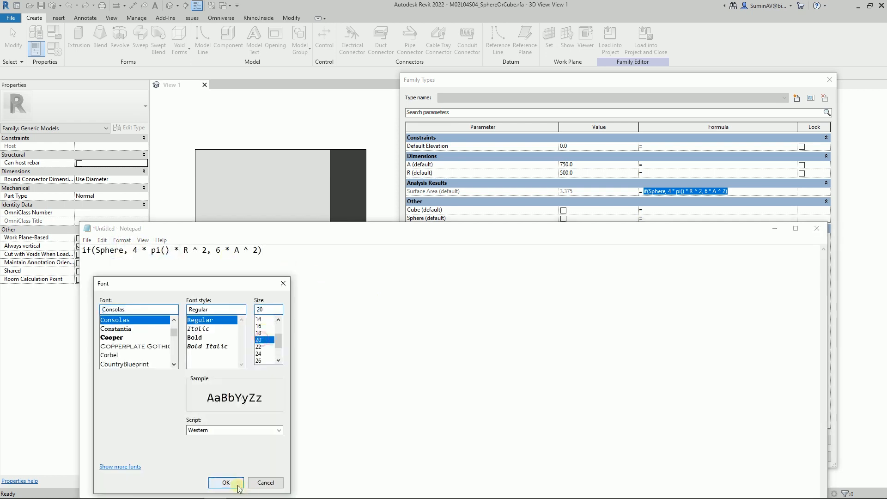
left_click(226, 482)
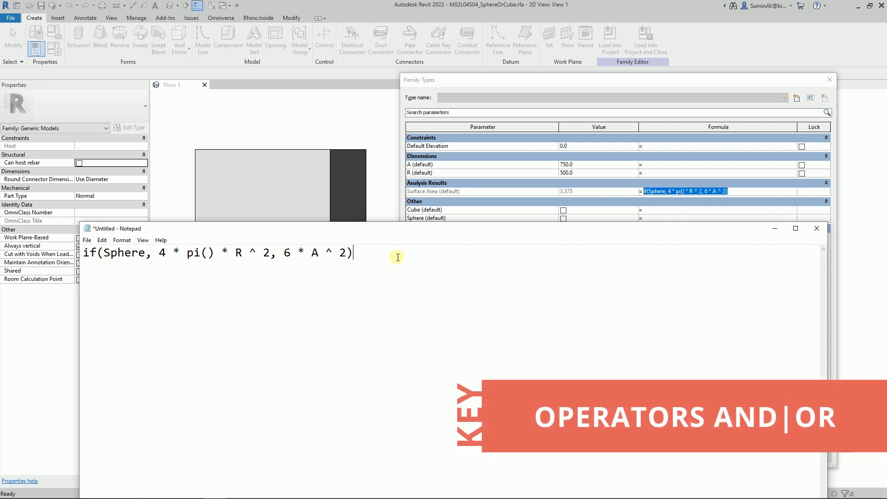
- Change the if condition from Sphere alone to and(Sphere, Cube)
left_click(104, 253)
type("and")
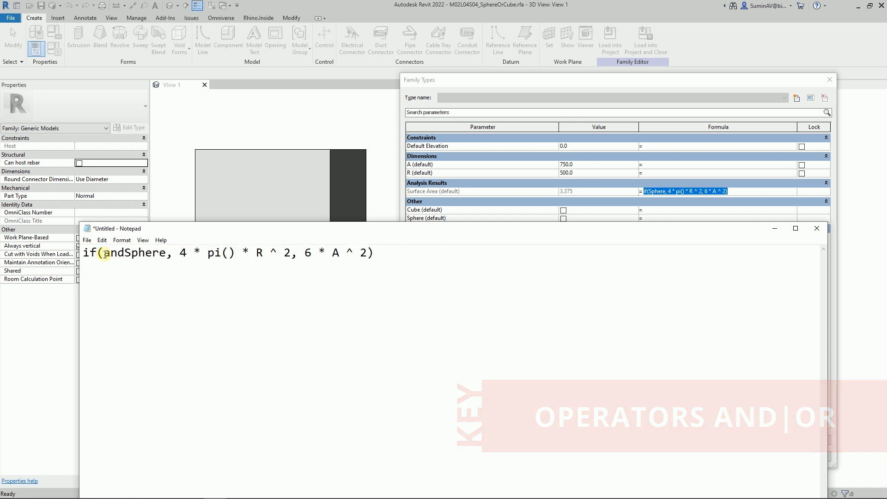
type("(")
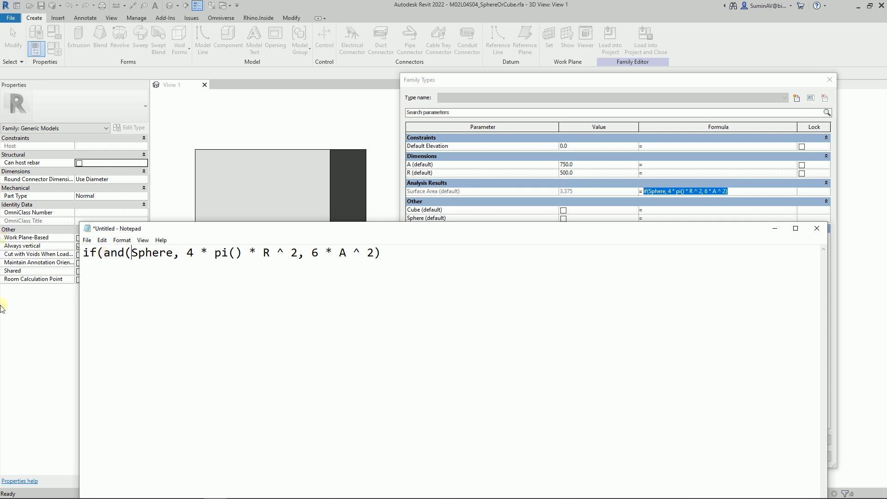
left_click(172, 253)
type(", Cube)")
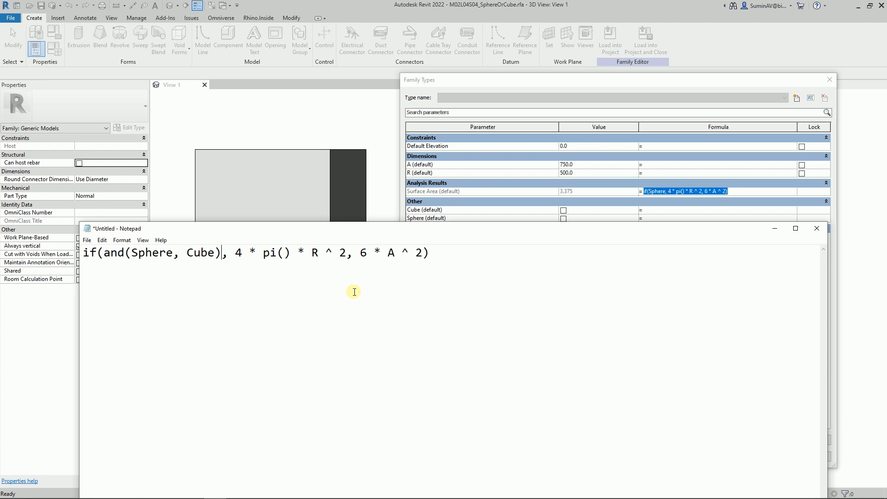
- Join the two area expressions with a plus sign so the true result reads 4 * pi() * R ^ 2 + 6 * A ^ 2
left_click_drag(348, 253, 356, 253)
type("+")
left_click(347, 253)
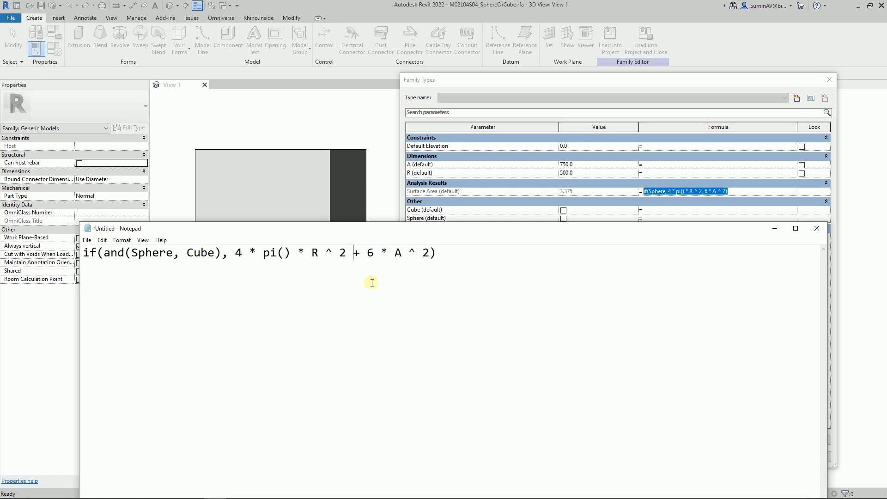
- Add a nested if() as the false result and copy the condition and(Sphere, Cube) into it
left_click(431, 252)
type(",")
type("if()")
key("Left")
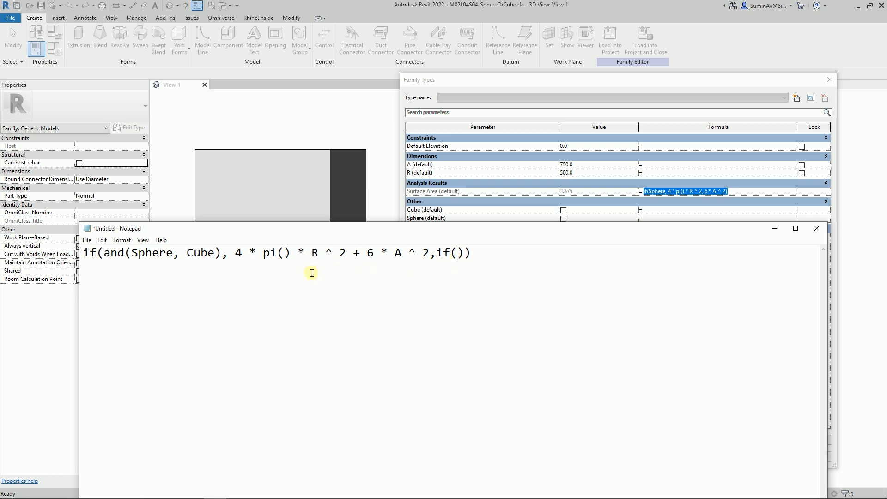
left_click_drag(105, 252, 222, 252)
key("ctrl+c")
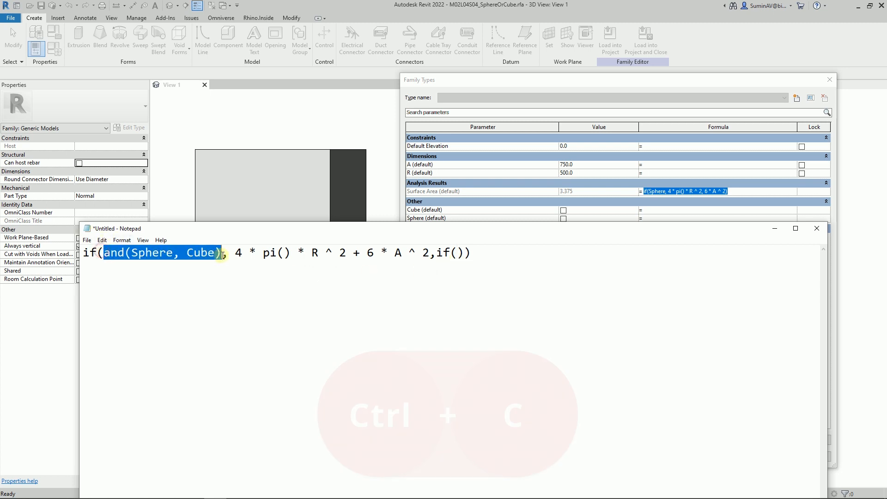
left_click(458, 252)
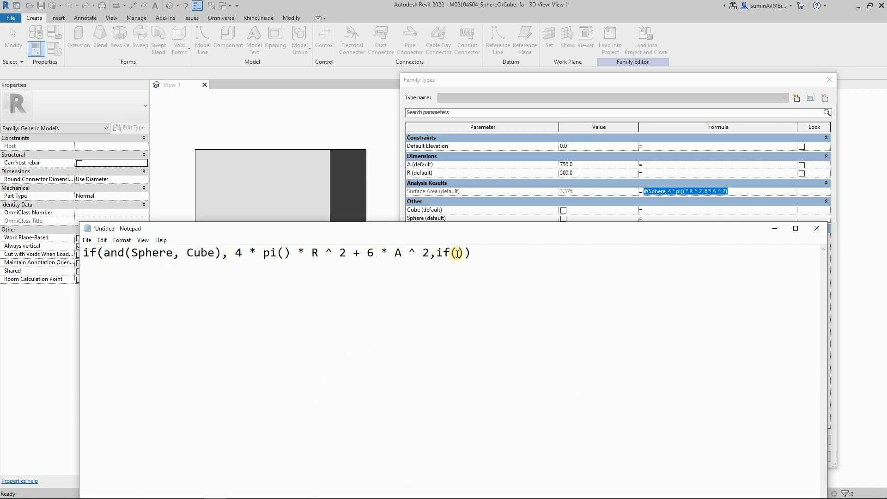
key("ctrl+v")
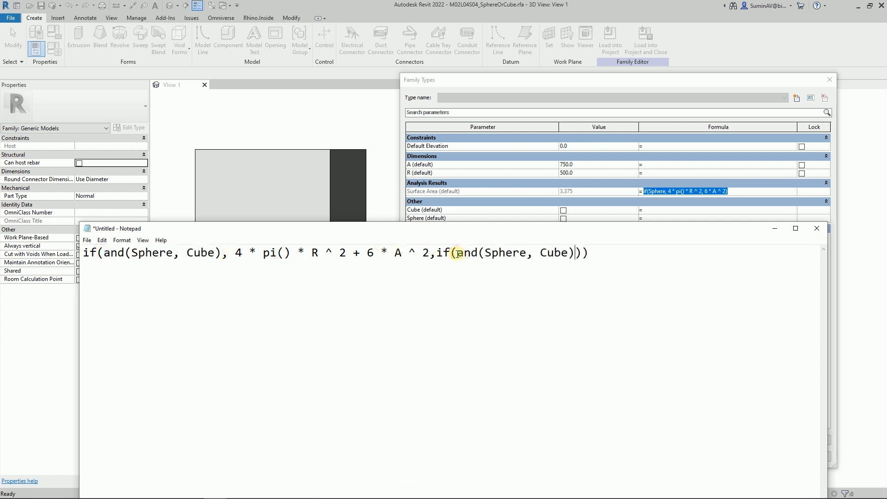
- Negate Cube in the nested condition so it reads and(Sphere, not(Cube))
left_click(537, 254)
type("not(")
key("Right")
key("Right")
key("Right")
key("Right")
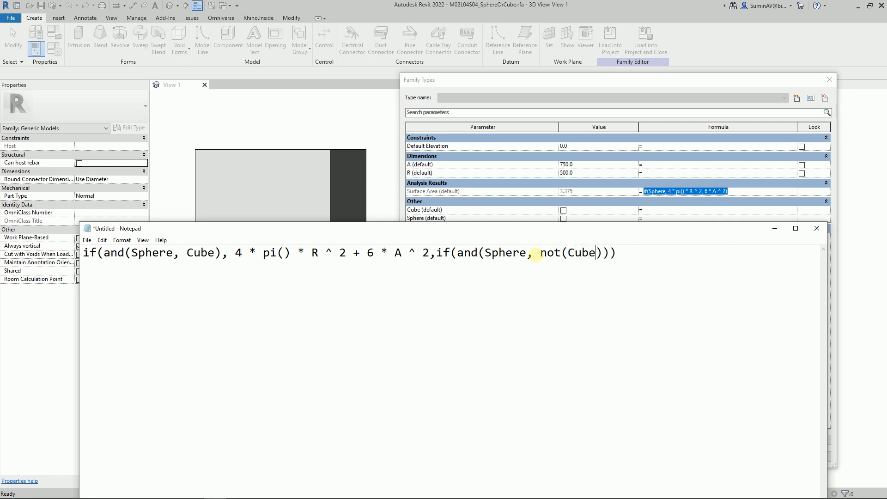
type(")")
- Copy the sphere area 4 * pi() * R ^ 2 in as the true result of the nested if
type(",")
left_click_drag(238, 253, 346, 253)
key("ctrl+c")
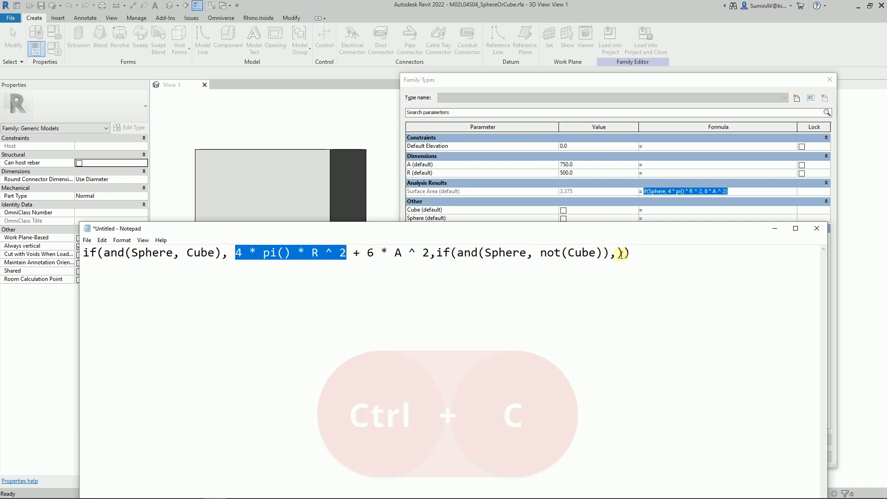
left_click(615, 252)
key("ctrl+v")
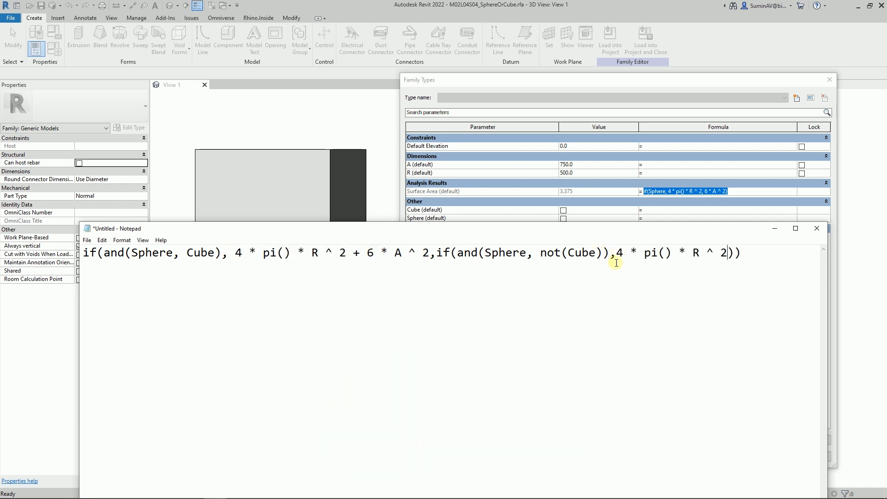
- Add a third nested if() with a copy of and(Sphere, not(Cube)) and two empty result arguments, widening the Notepad window
type(",")
type("if()")
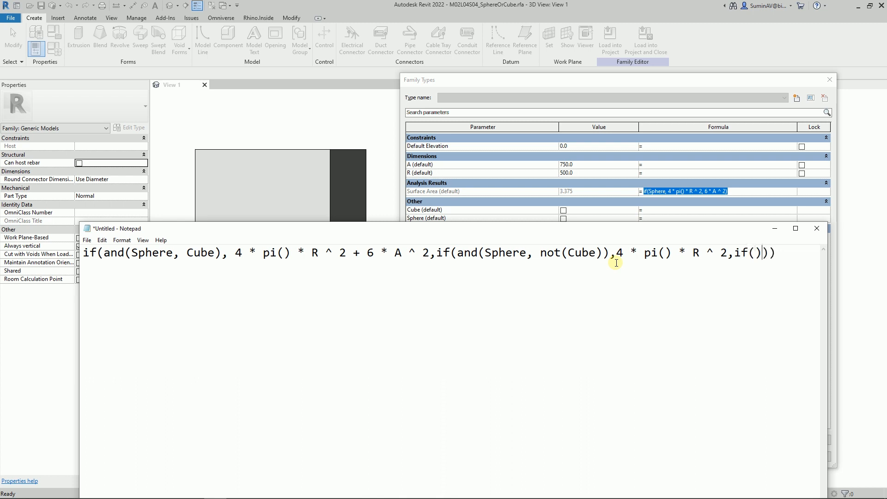
key("Left")
left_click_drag(457, 253, 608, 254)
key("ctrl+c")
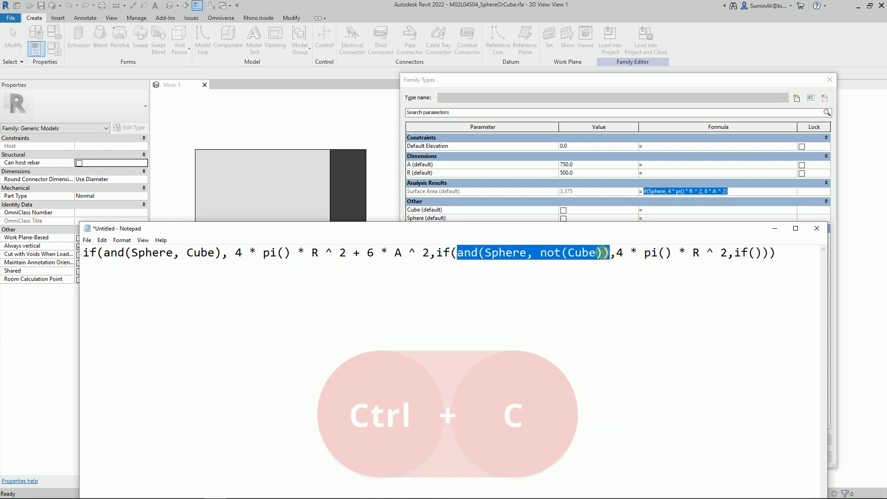
left_click(756, 253)
key("ctrl+v")
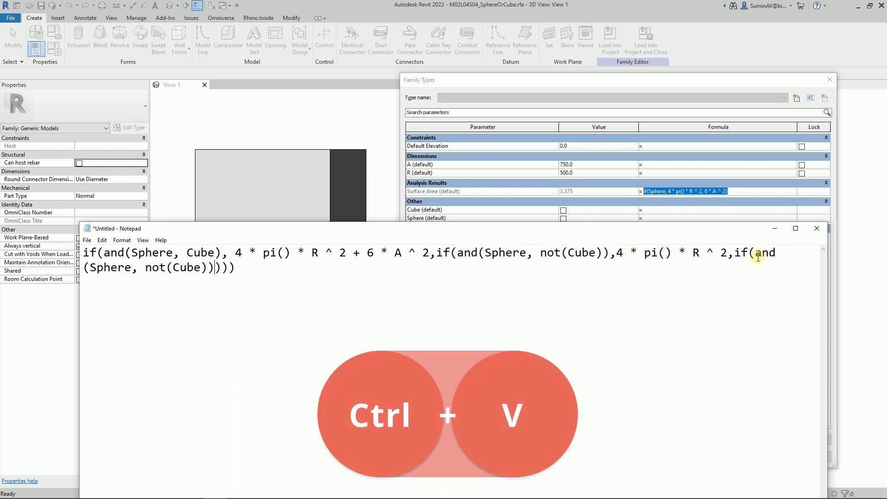
type(",")
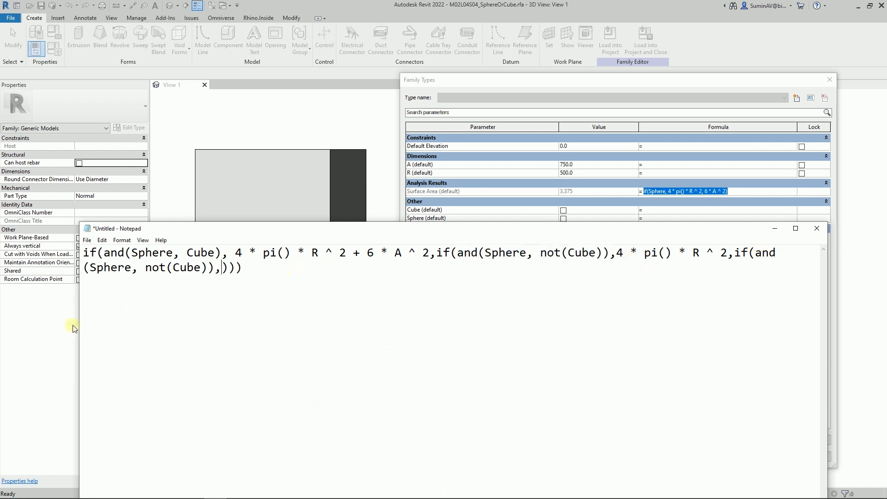
left_click_drag(79, 326, 22, 325)
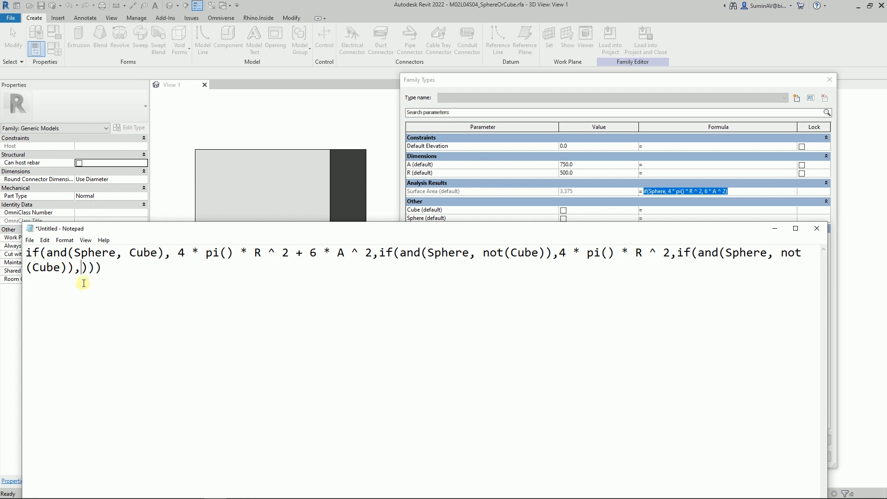
type(",")
- Rewrite the third if condition as and(not(Sphere), Cube), removing the negation and surplus parenthesis around Cube
left_click(724, 252)
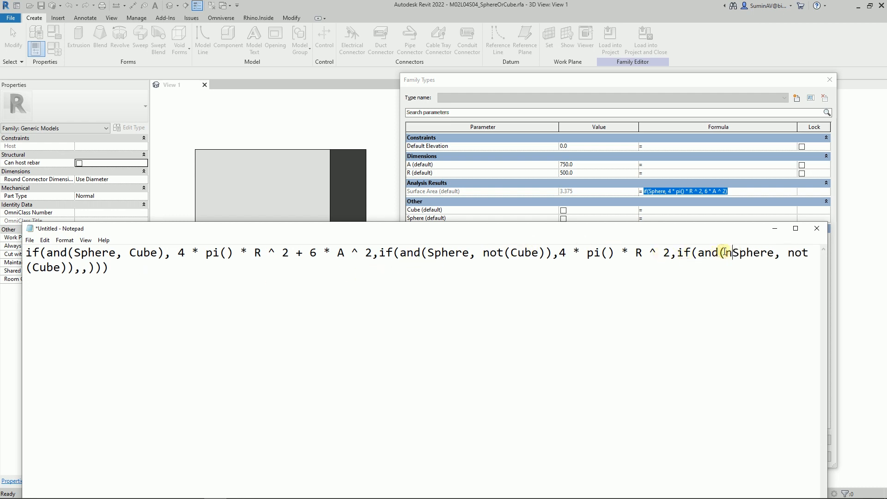
type("not(")
key("Right")
key("Right")
key("Right")
key("Right")
key("Right")
key("Right")
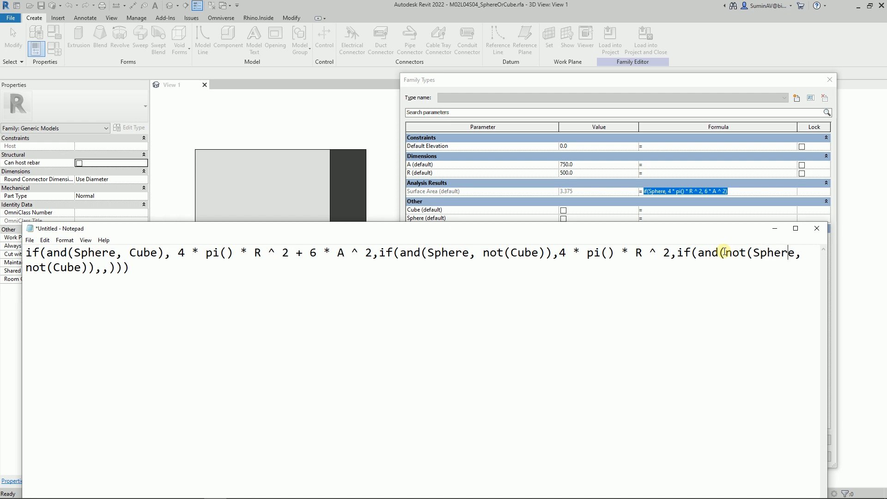
type(")")
left_click_drag(54, 267, 27, 267)
key("BackSpace")
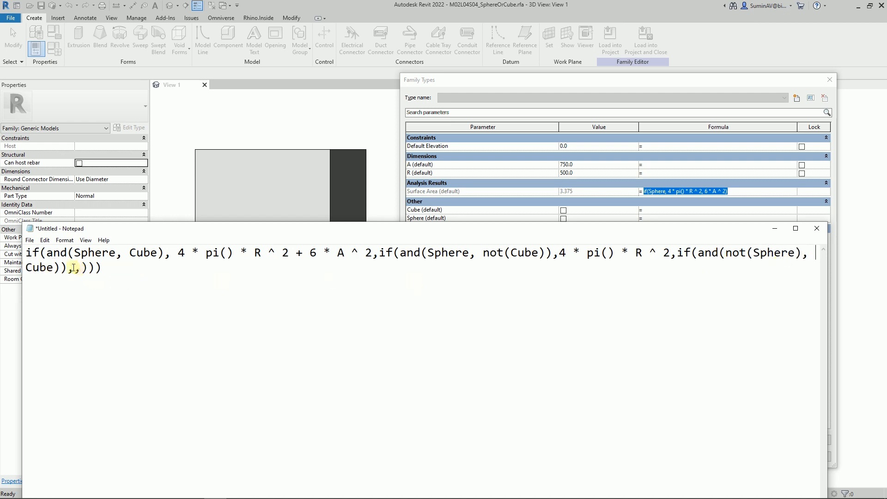
left_click(54, 267)
key("Delete")
- Fill the third if with the copied cube area 6 * A ^ 2 as true result and 0 as false result
left_click_drag(309, 252, 374, 253)
key("ctrl+c")
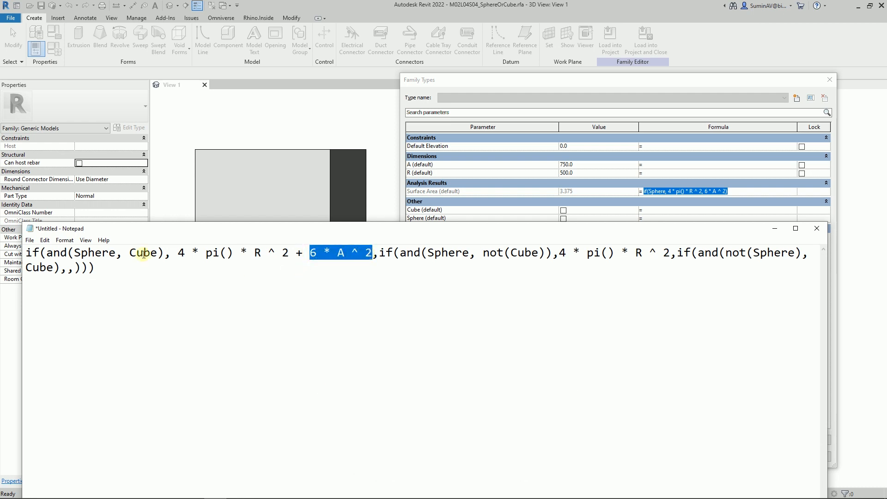
left_click(74, 266)
key("ctrl+v")
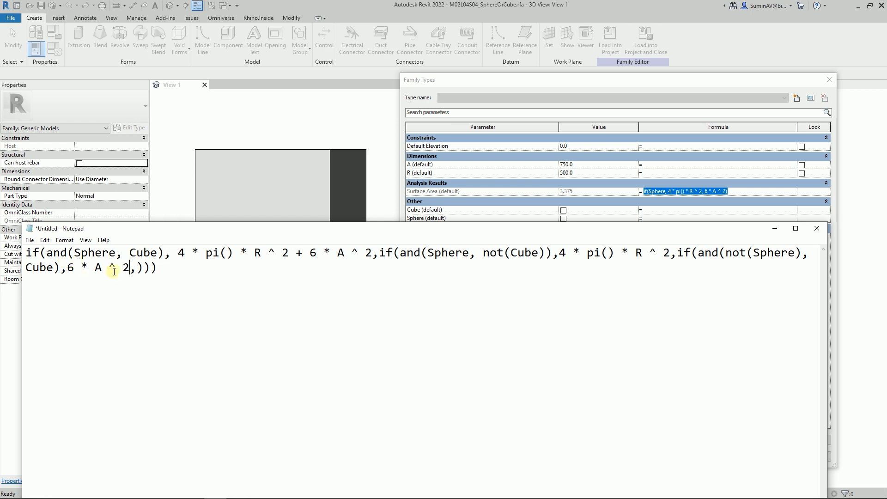
left_click(136, 267)
type("0")
- Copy the complete nested formula, switch back to Revit and replace the Surface Area formula with it
left_click_drag(165, 269, 13, 252)
key("ctrl+c")
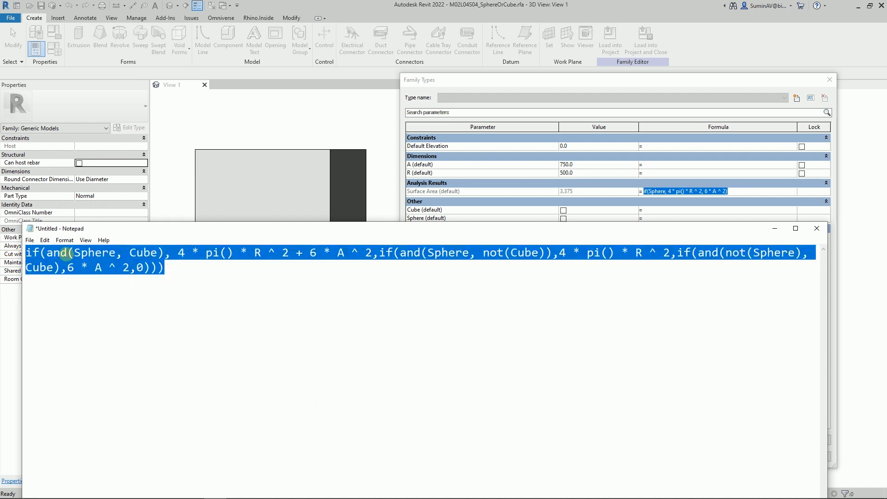
left_click(502, 84)
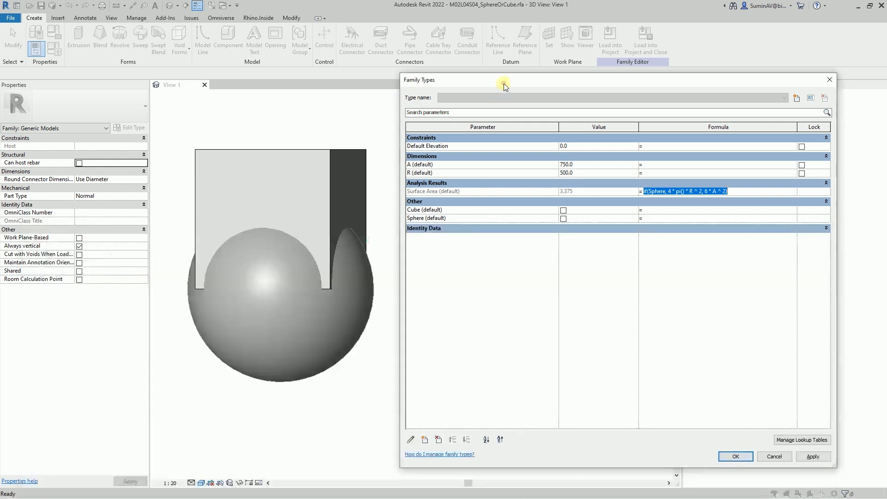
left_click(736, 183)
left_click(739, 184)
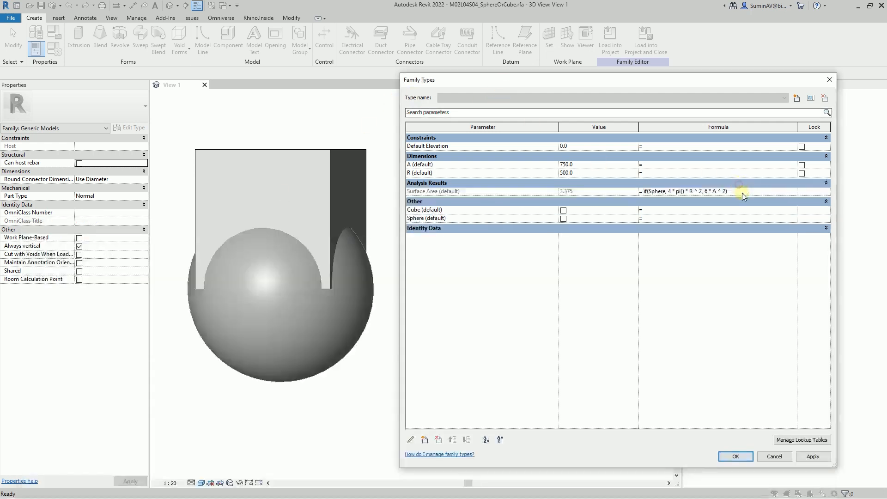
left_click(742, 192)
key("ctrl+v")
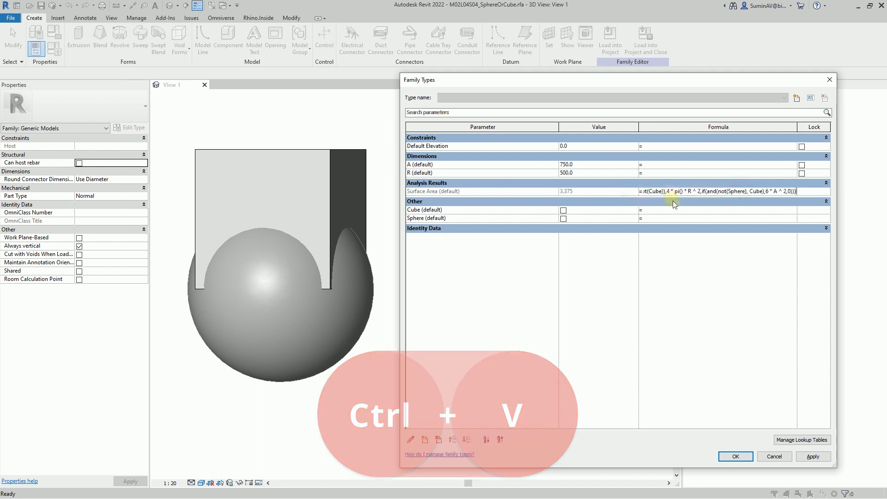
left_click(666, 210)
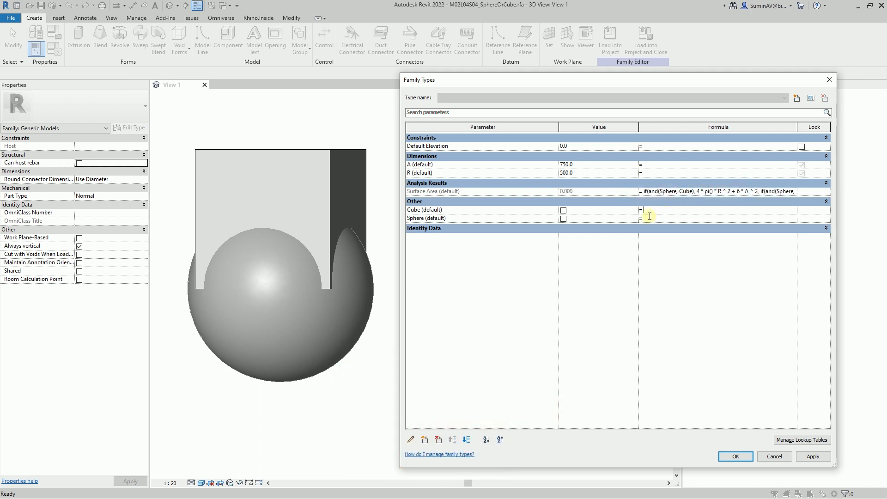
- Check both the Cube and Sphere parameters to test the new Surface Area formula
left_click(563, 211)
left_click(563, 218)
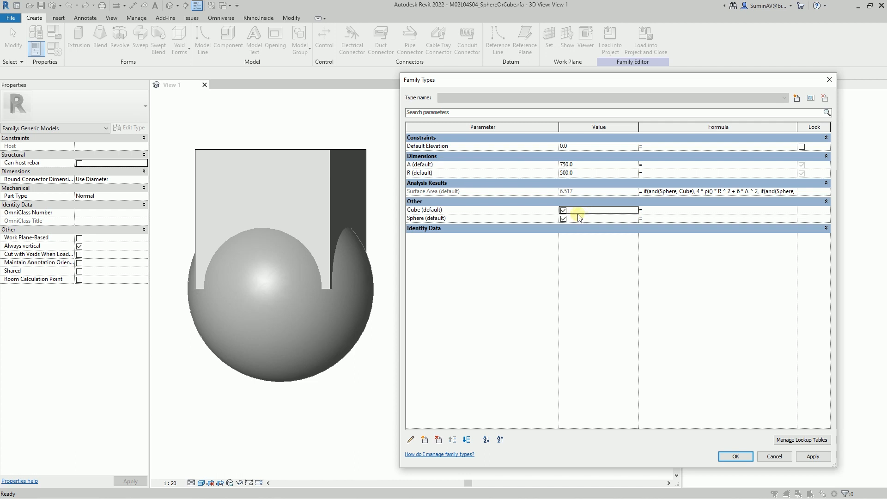
left_click(573, 218)
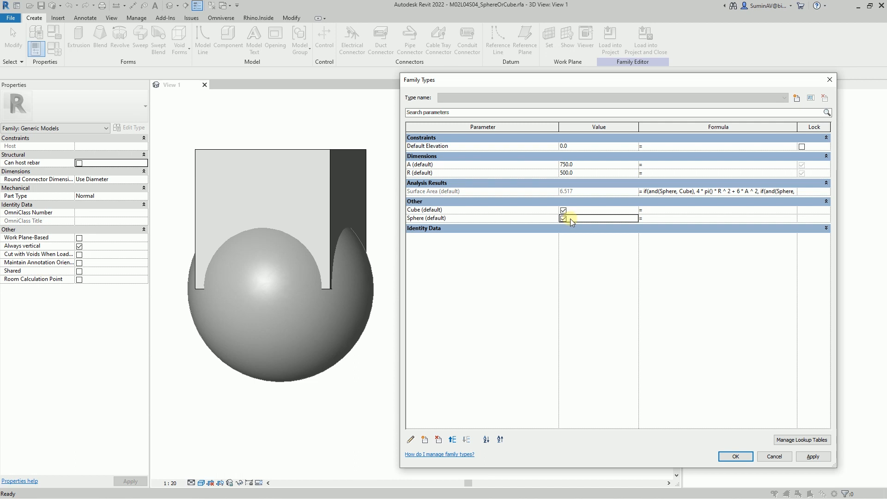